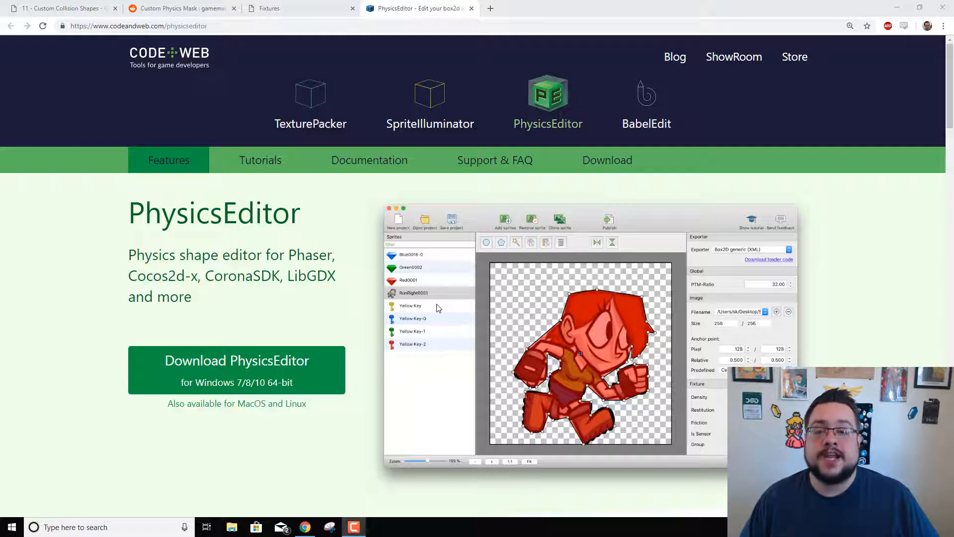
scroll(437, 309, "down", 4)
scroll(437, 308, "up", 1)
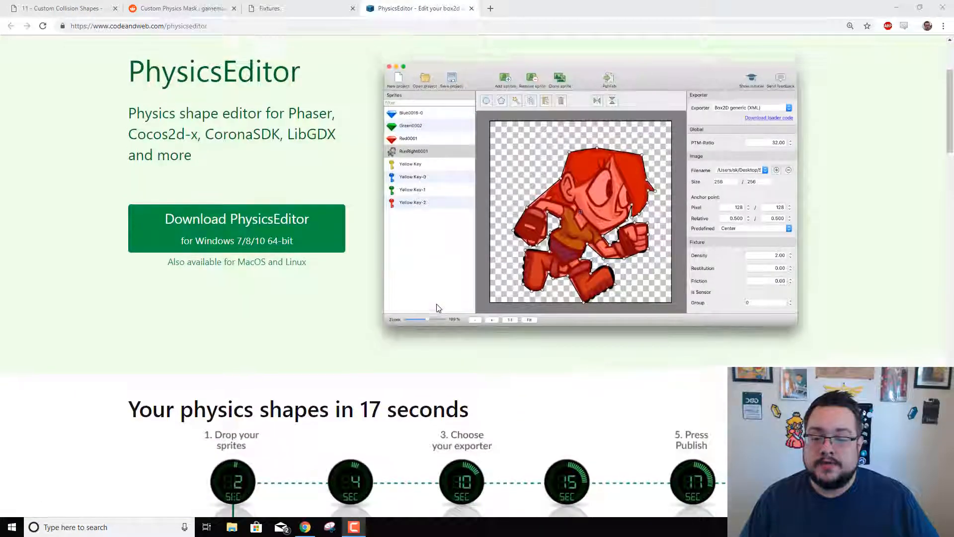
scroll(437, 308, "up", 3)
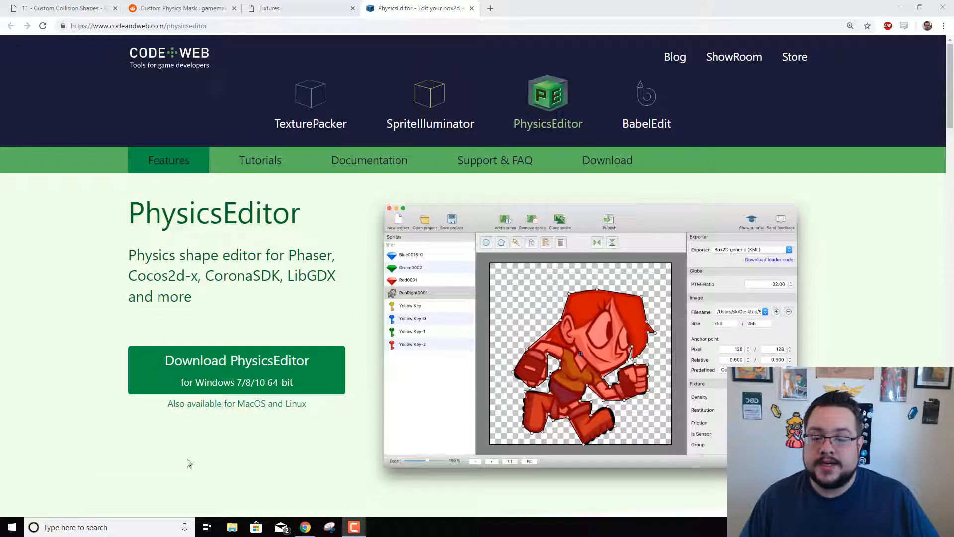
Switch from the browser to the desktop, launch PhysicsEditor and maximize its window.
left_click(307, 529)
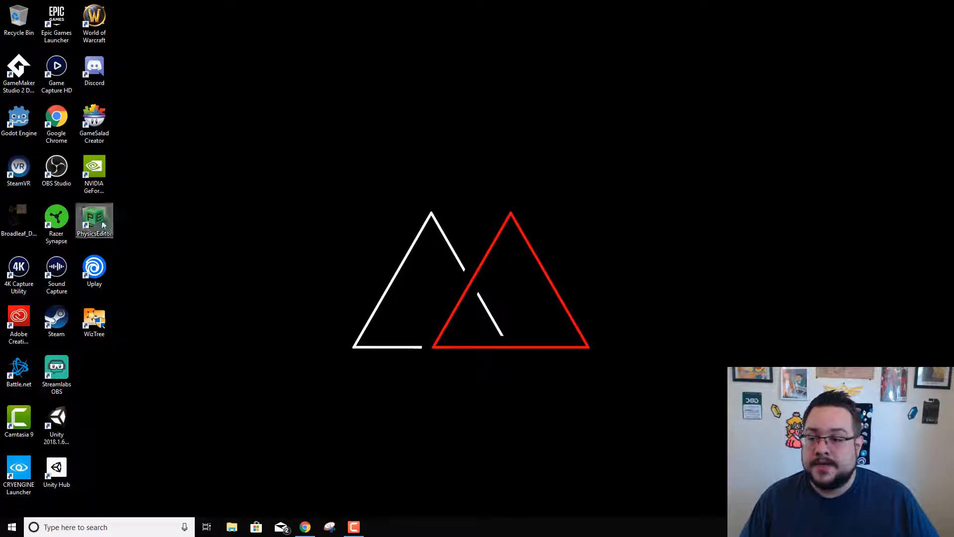
double_click(101, 224)
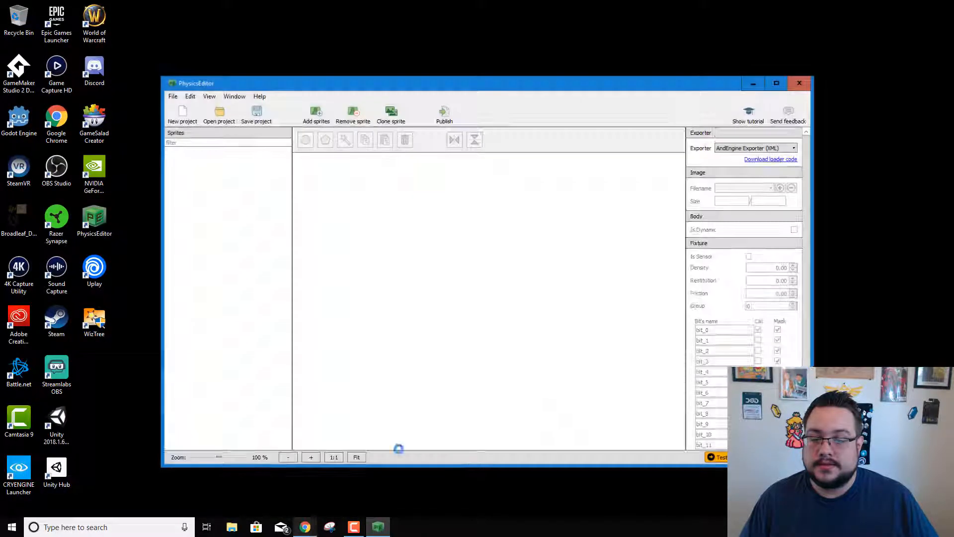
double_click(489, 88)
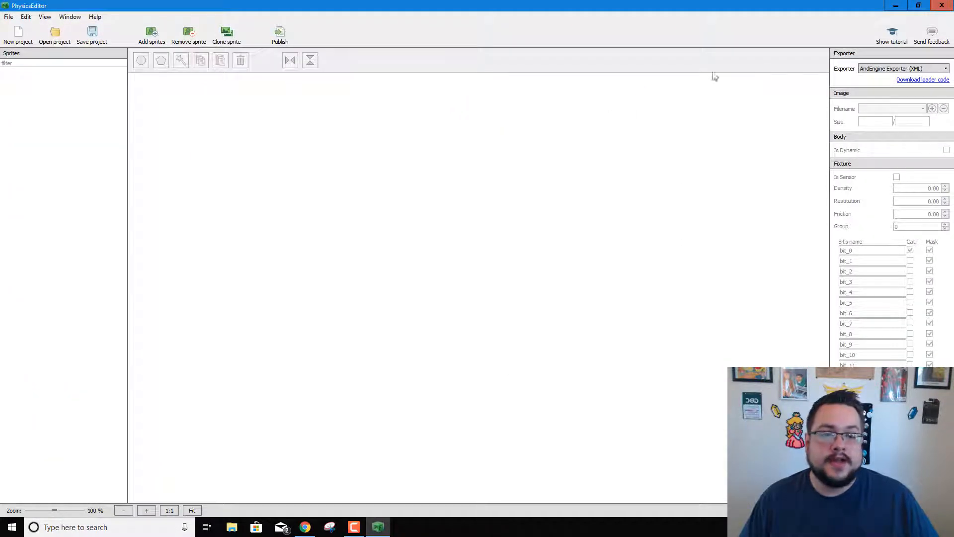
Examine the list of available exporter formats without changing the selected one.
left_click(871, 68)
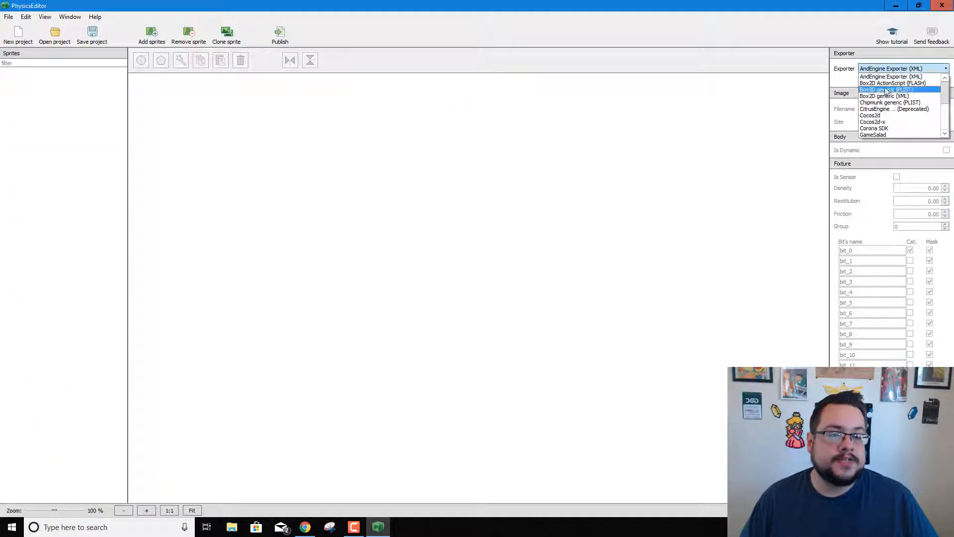
scroll(900, 113, "down", 3)
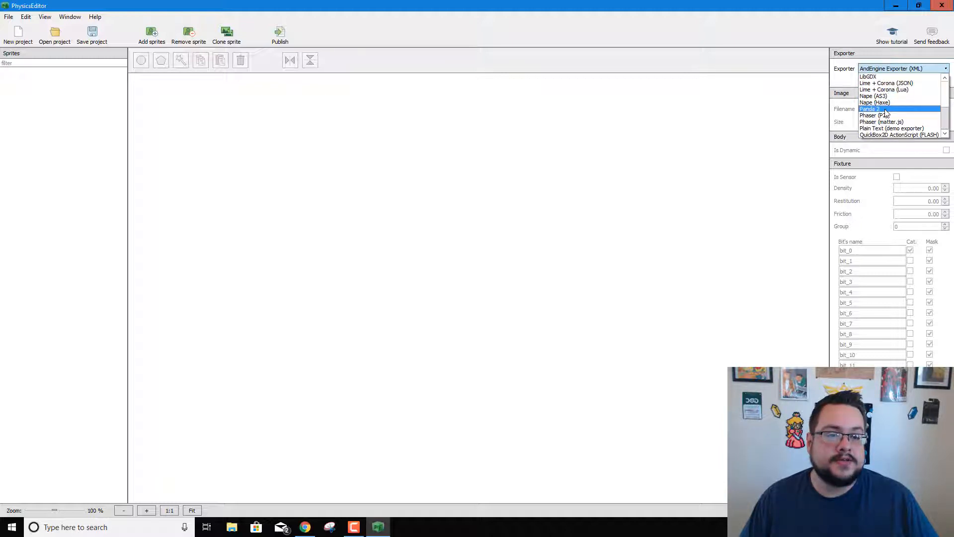
scroll(885, 115, "up", 3)
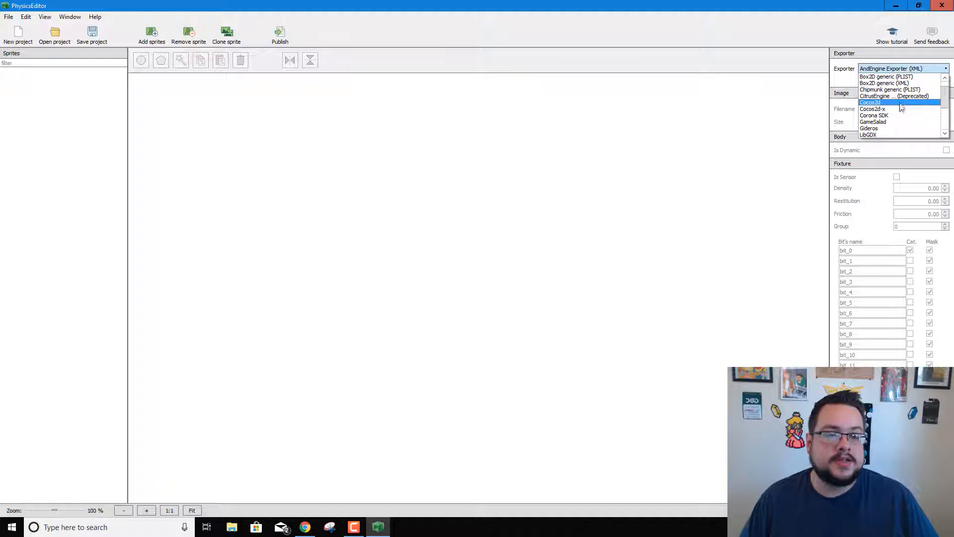
scroll(903, 109, "up", 1)
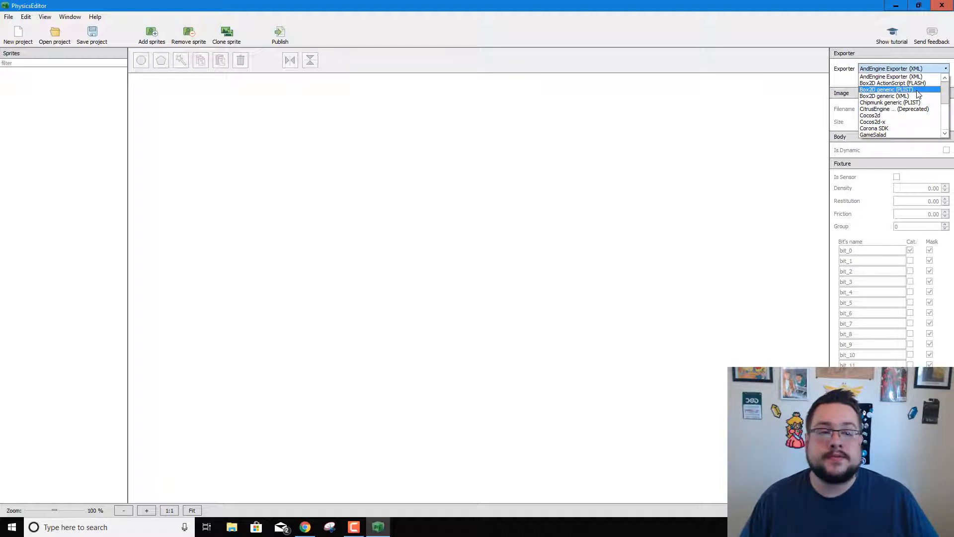
left_click(703, 4)
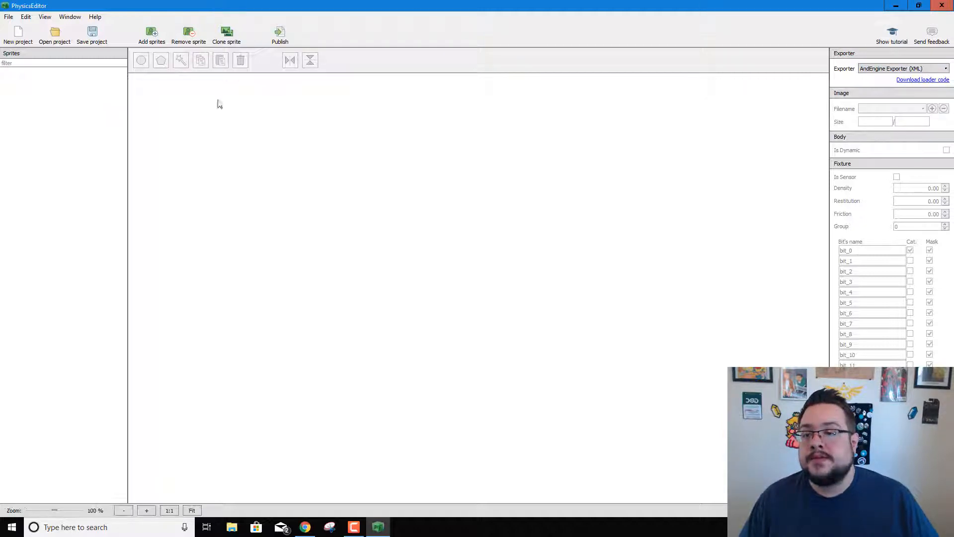
Add the platformChar_happy sprite from D:\Downloads\kenney_simplifiedplatformer\PNG\Characters to the project.
left_click(147, 40)
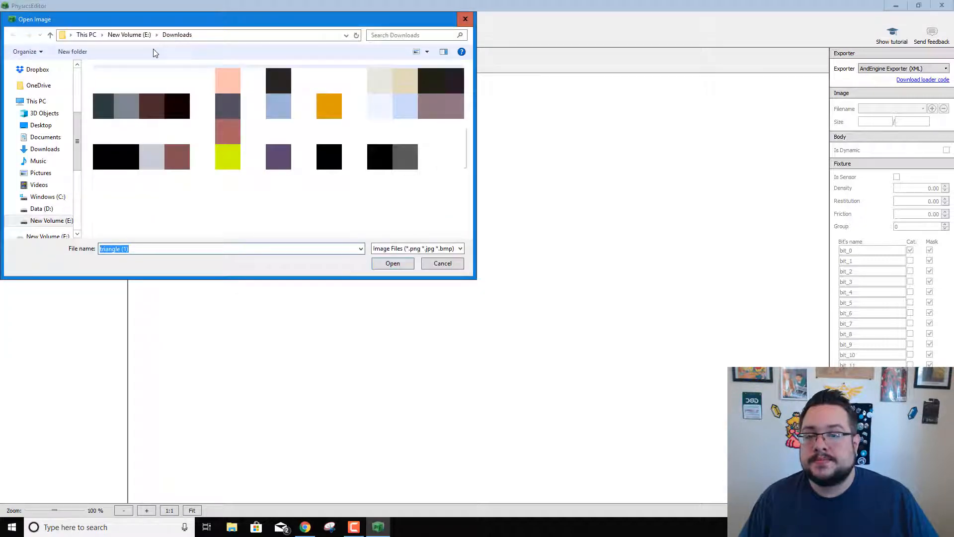
left_click(52, 221)
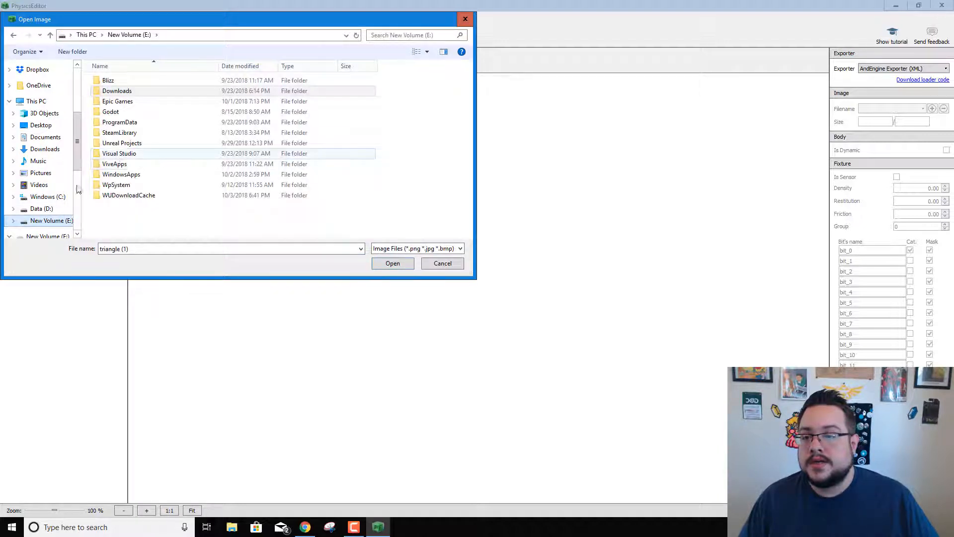
left_click(41, 209)
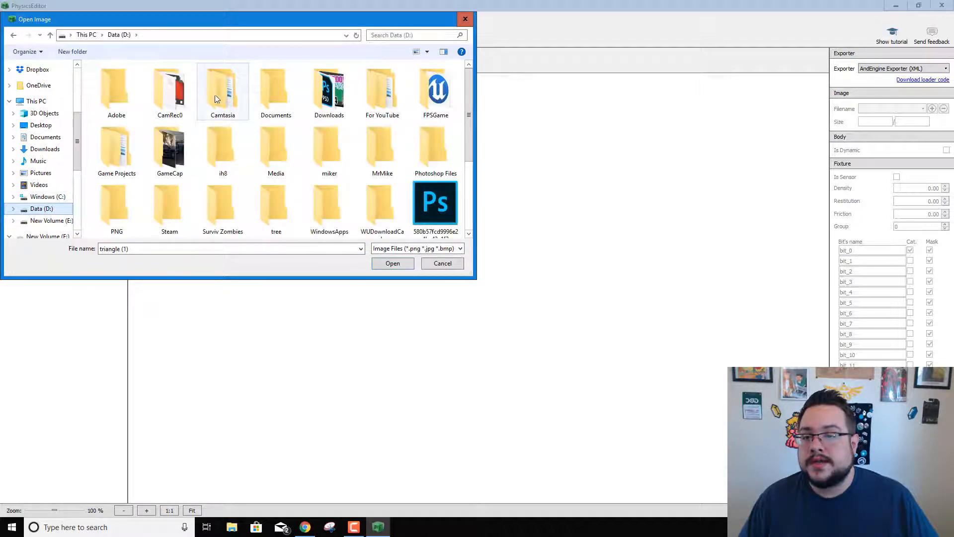
double_click(343, 97)
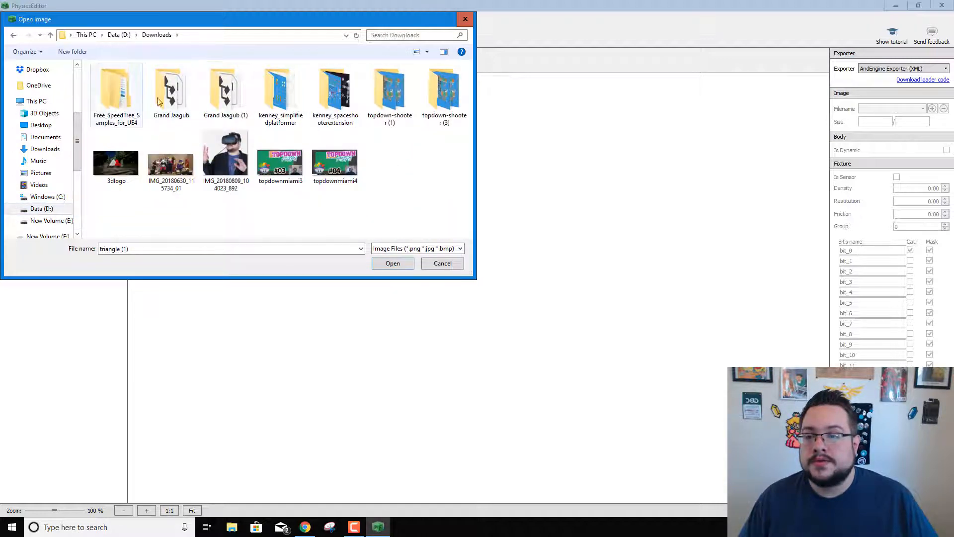
double_click(283, 89)
double_click(188, 81)
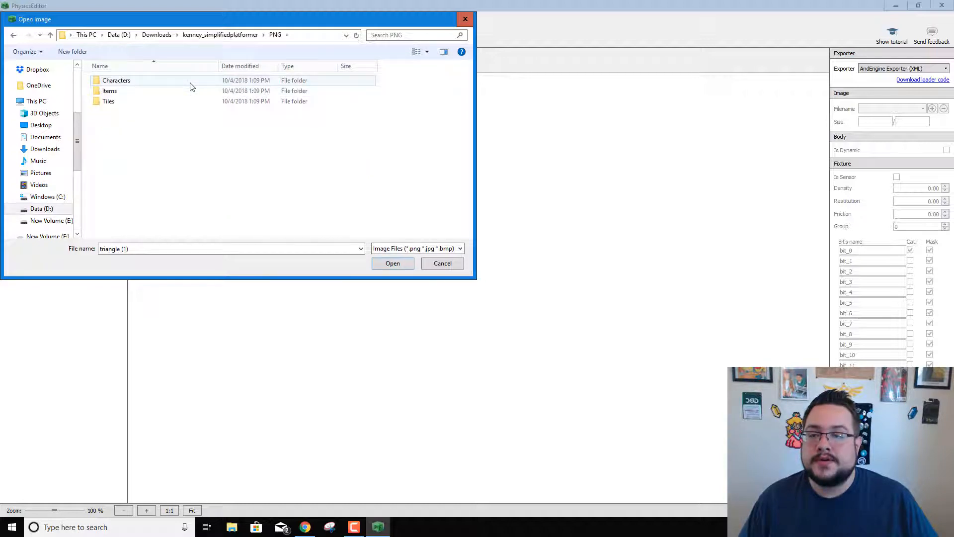
double_click(190, 82)
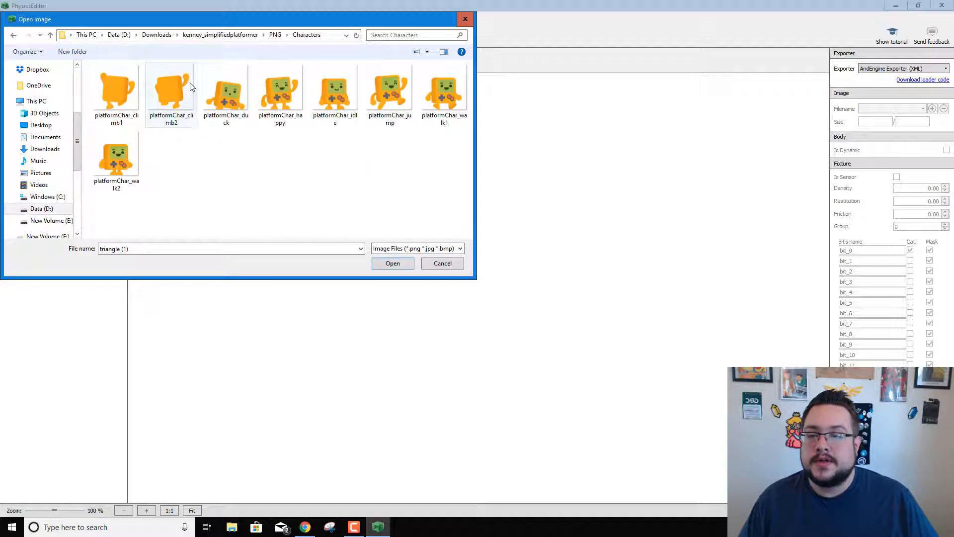
double_click(289, 90)
scroll(411, 241, "up", 5)
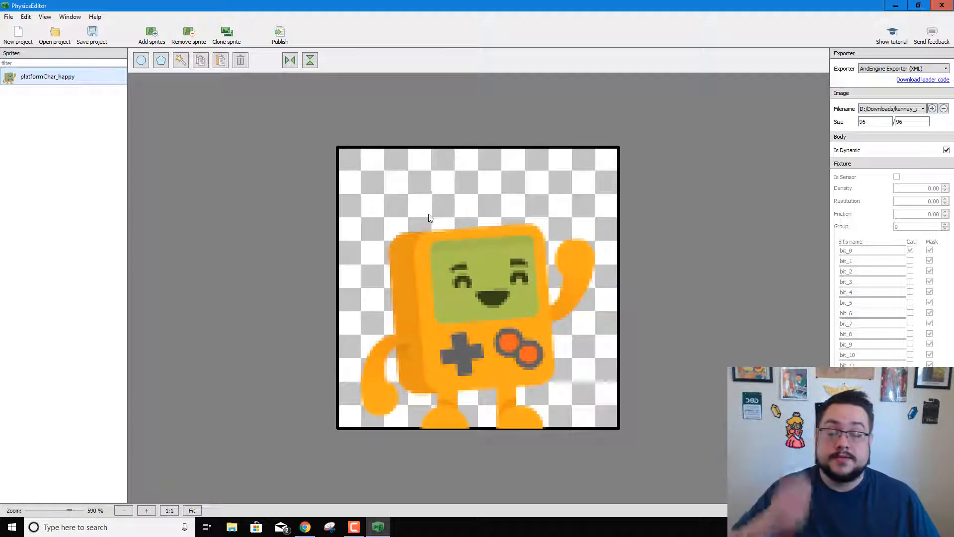
Add a circle collision shape to the sprite, enlarge it and centre it over the character's body.
left_click(141, 60)
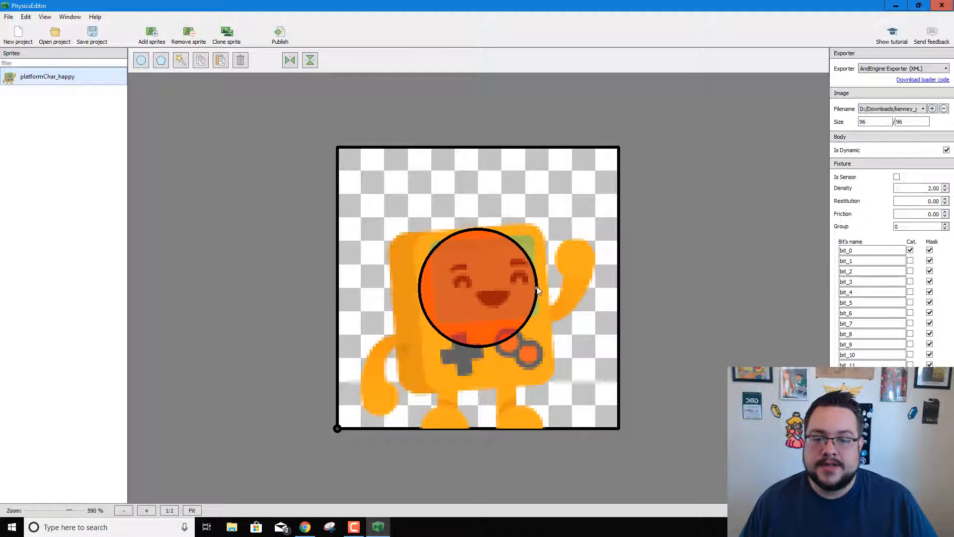
left_click_drag(537, 287, 565, 314)
mouse_move(484, 283)
left_mouse_down()
mouse_move(488, 273)
mouse_move(493, 304)
mouse_move(484, 299)
left_mouse_up()
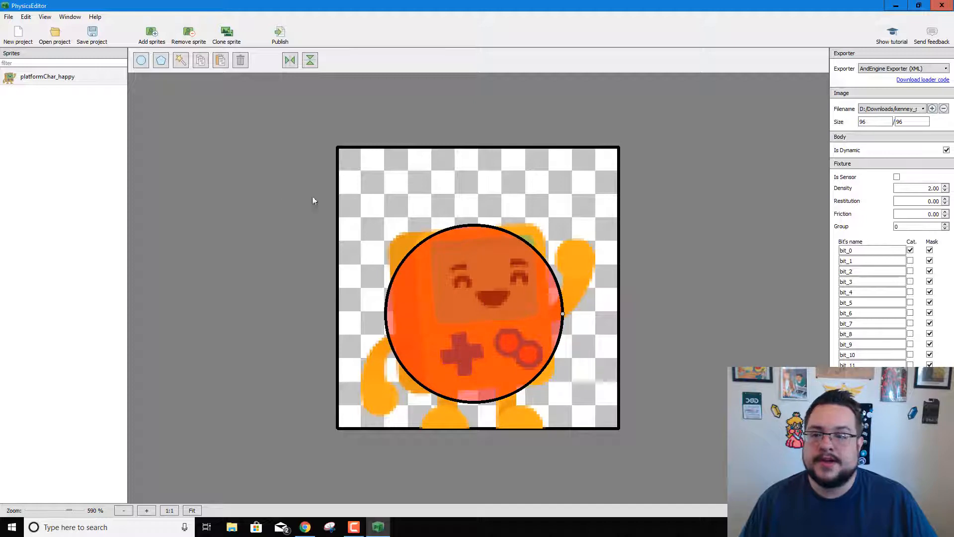
Add a polygon collision shape to the sprite and delete the circle.
left_click(161, 60)
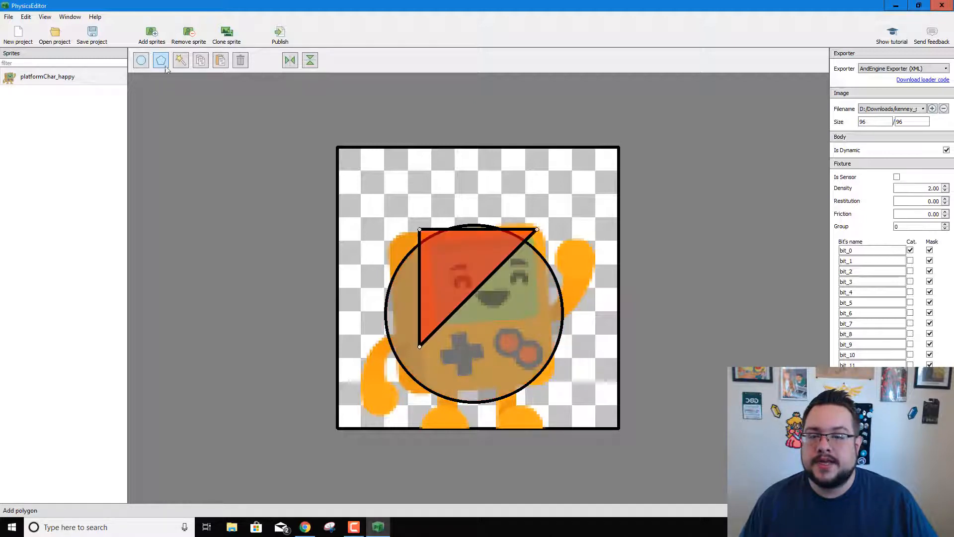
left_click(518, 302)
key("Delete")
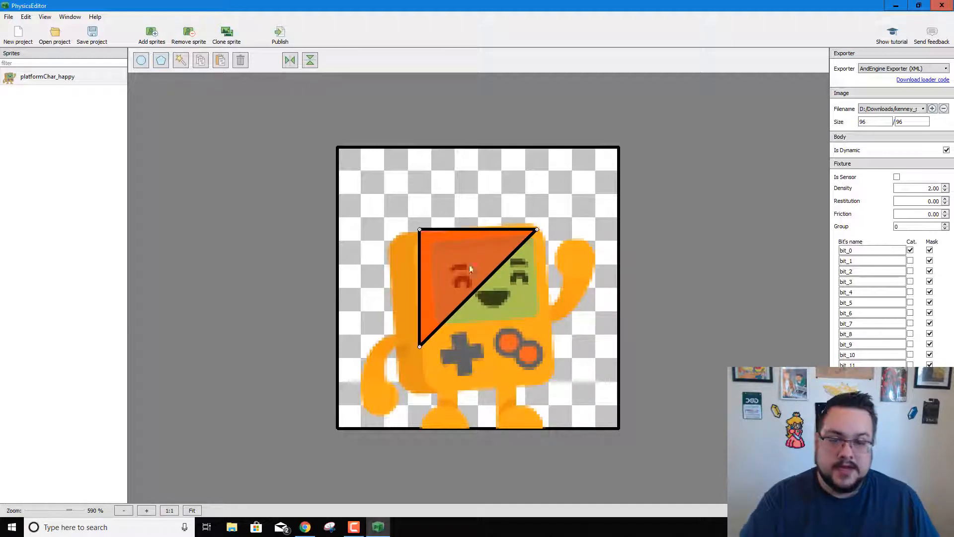
Fit the polygon to the body's upper-left corner and top edge, adding vertices down its right side to the raised arm.
left_click(433, 272)
left_click_drag(434, 272, 406, 277)
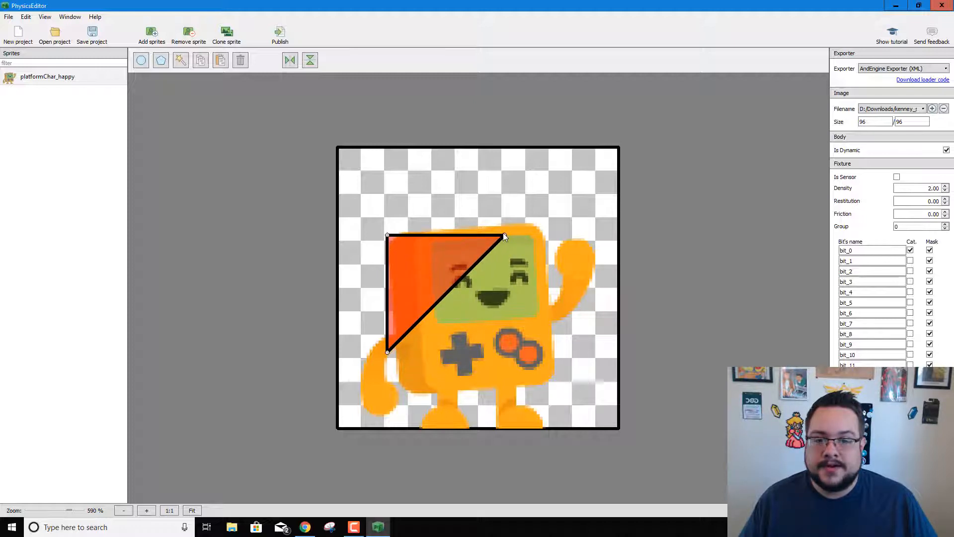
left_click_drag(504, 237, 537, 228)
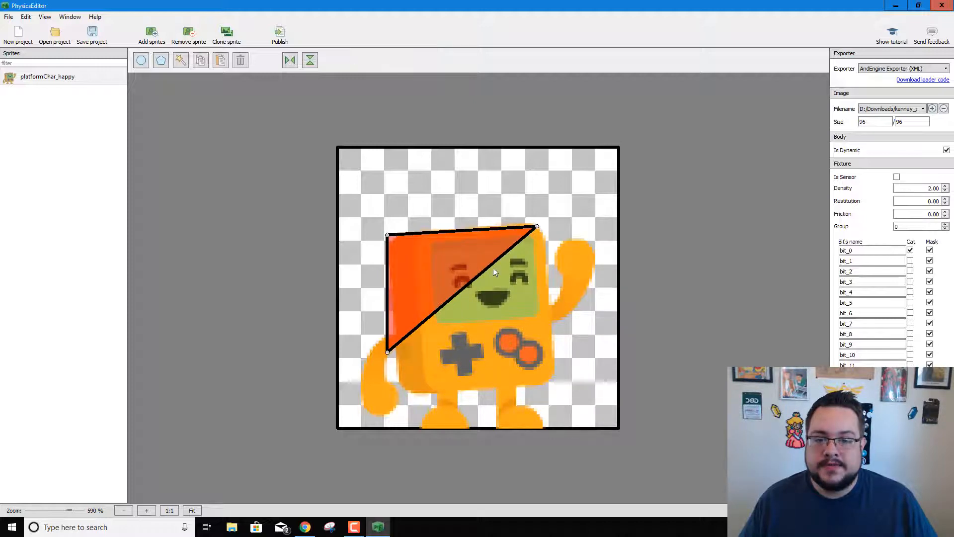
left_click_drag(475, 275, 562, 287)
double_click(546, 250)
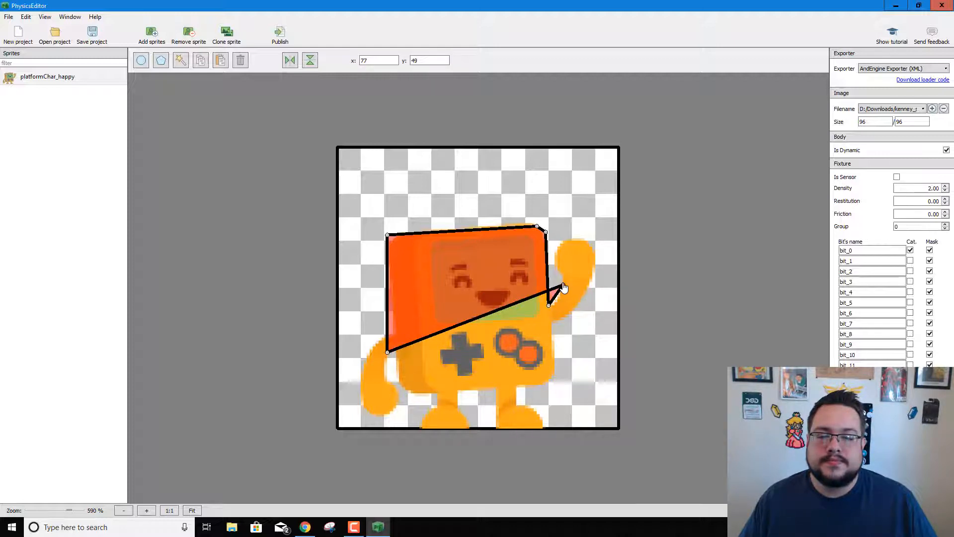
Add polygon vertices beyond the raised arm and along the arm's inner edge up towards the hand.
double_click(483, 325)
left_click_drag(482, 325, 624, 332)
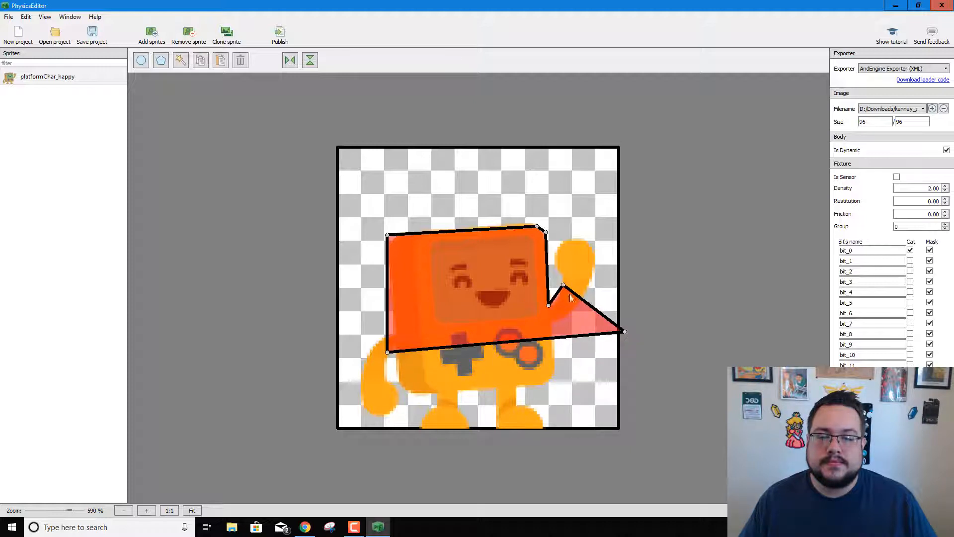
double_click(578, 296)
left_click_drag(578, 296, 552, 244)
double_click(572, 247)
double_click(570, 241)
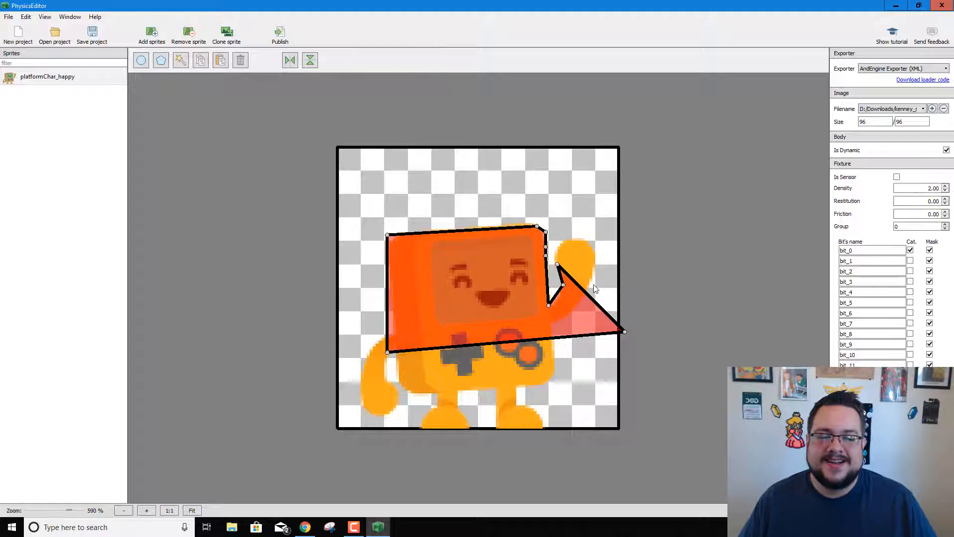
Wrap the polygon around the raised hand and down the arm's outer edge to the underside of the arm.
double_click(579, 286)
left_click_drag(578, 286, 591, 250)
double_click(579, 274)
double_click(600, 267)
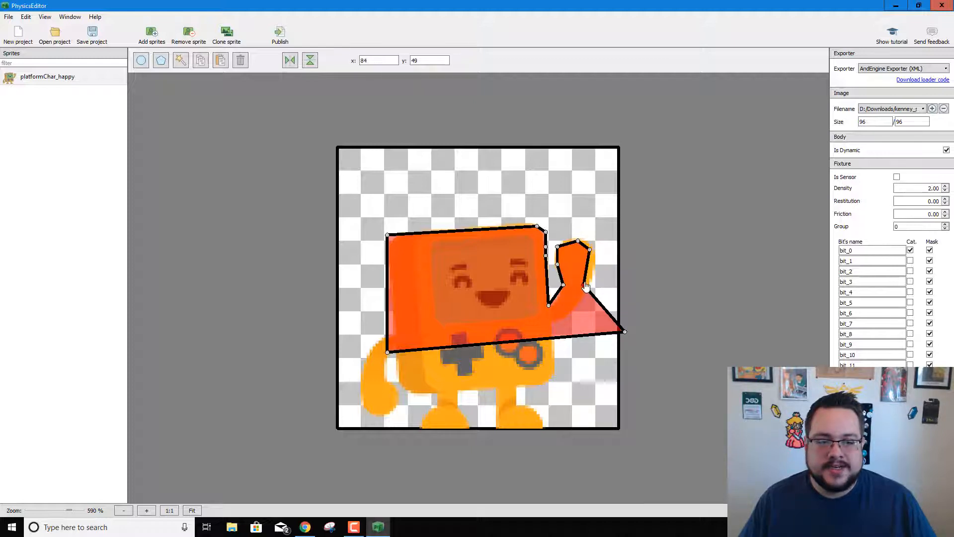
left_click_drag(624, 332, 563, 320)
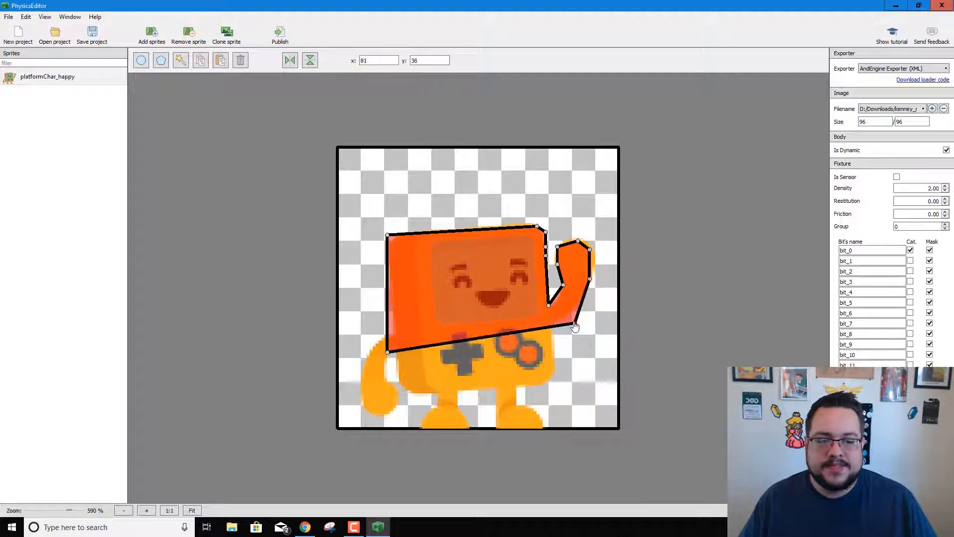
Extend the polygon to the body's lower-right corner, tuck a vertex in under the raised arm, and delete the whole polygon.
double_click(510, 332)
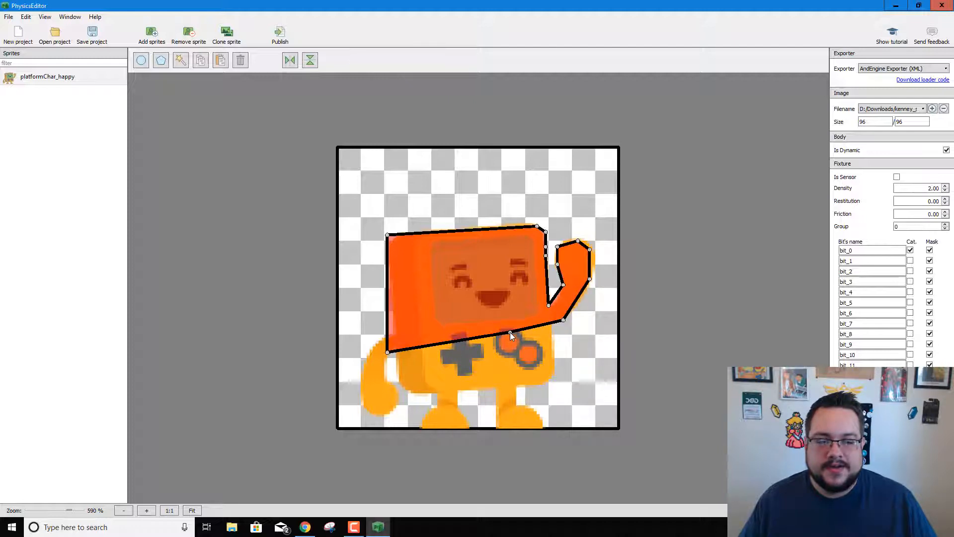
left_click_drag(509, 332, 553, 379)
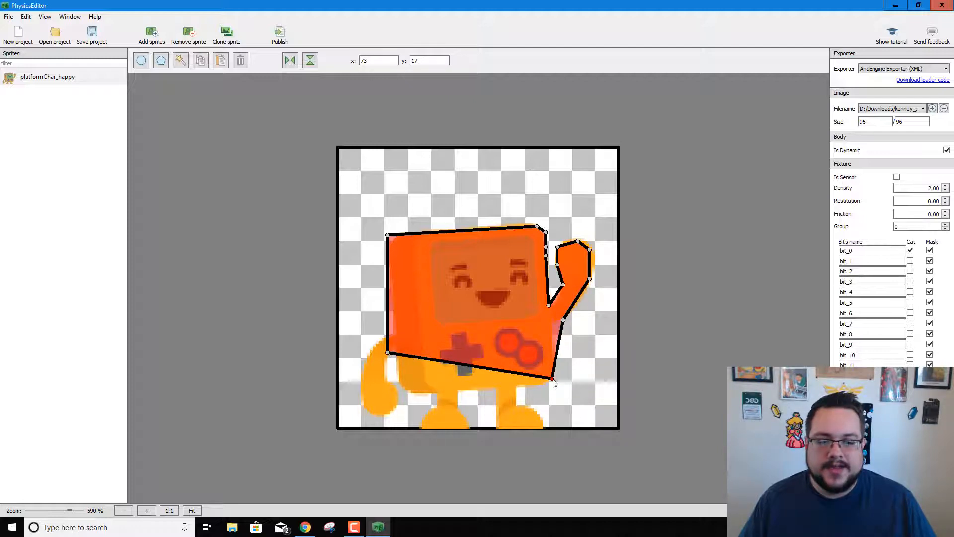
double_click(552, 330)
left_click_drag(552, 330, 530, 319)
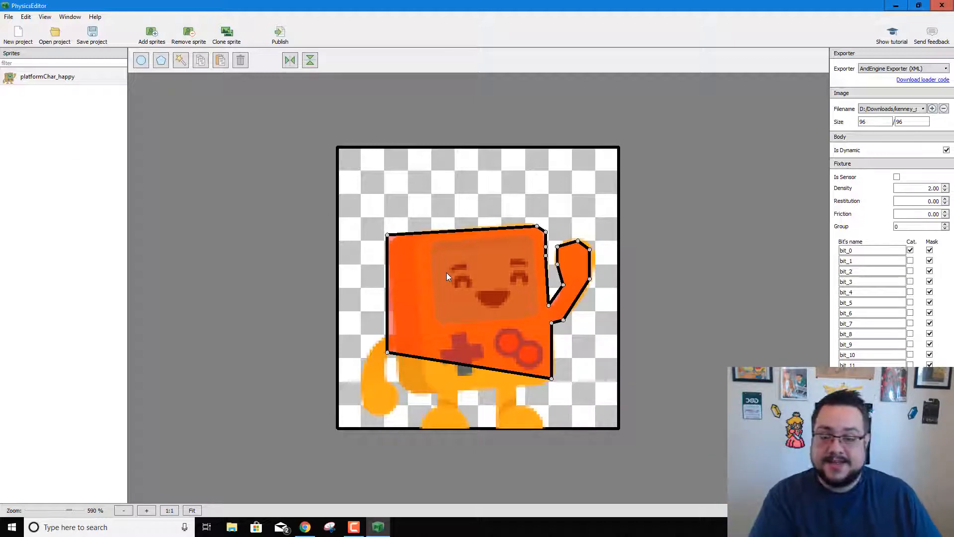
key("Delete")
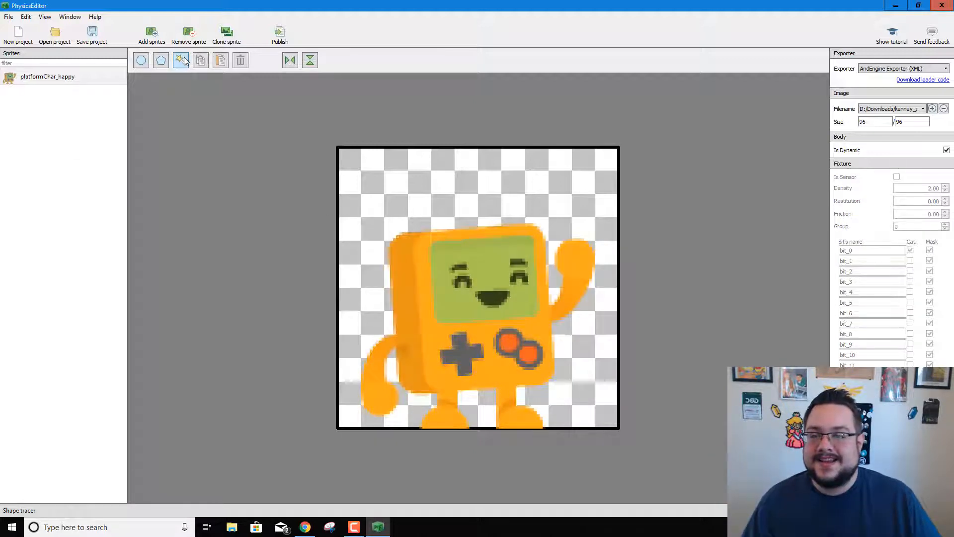
Trace the platformChar_happy sprite automatically with a tolerance of 1.0 and the Straight trace mode.
left_click(182, 60)
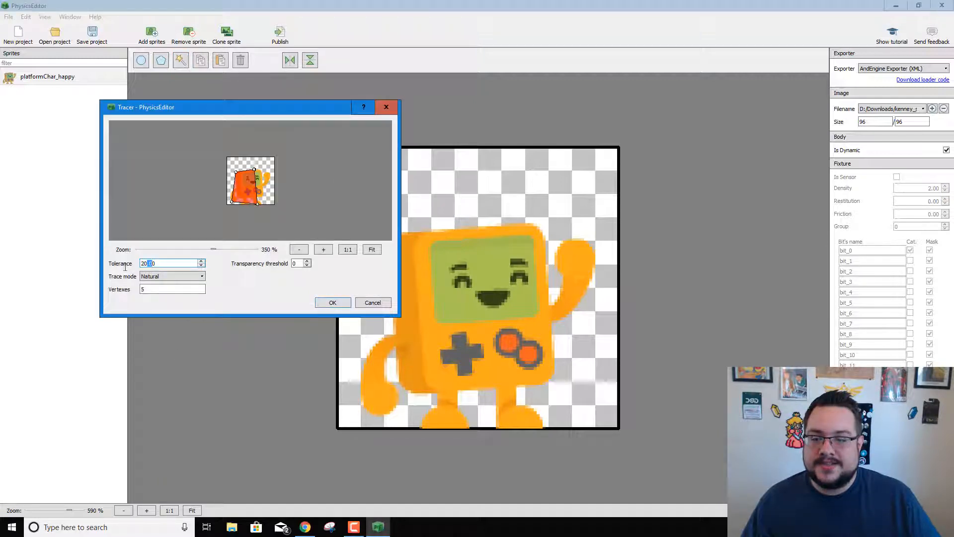
type("1.0")
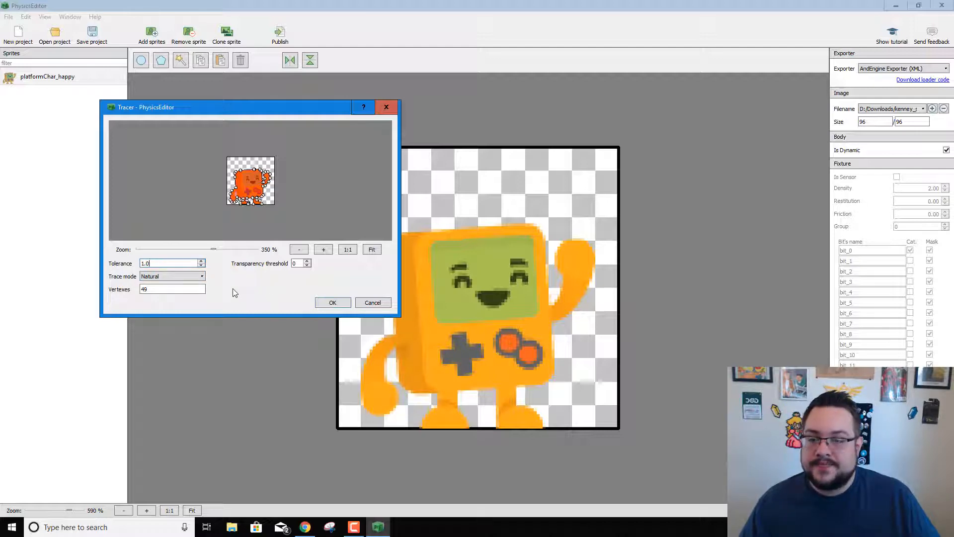
left_click(164, 276)
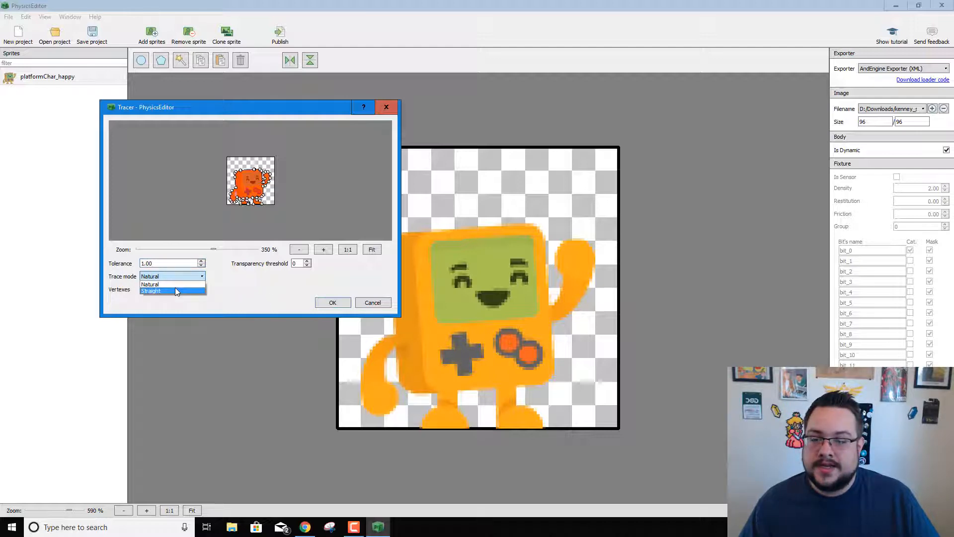
left_click(175, 291)
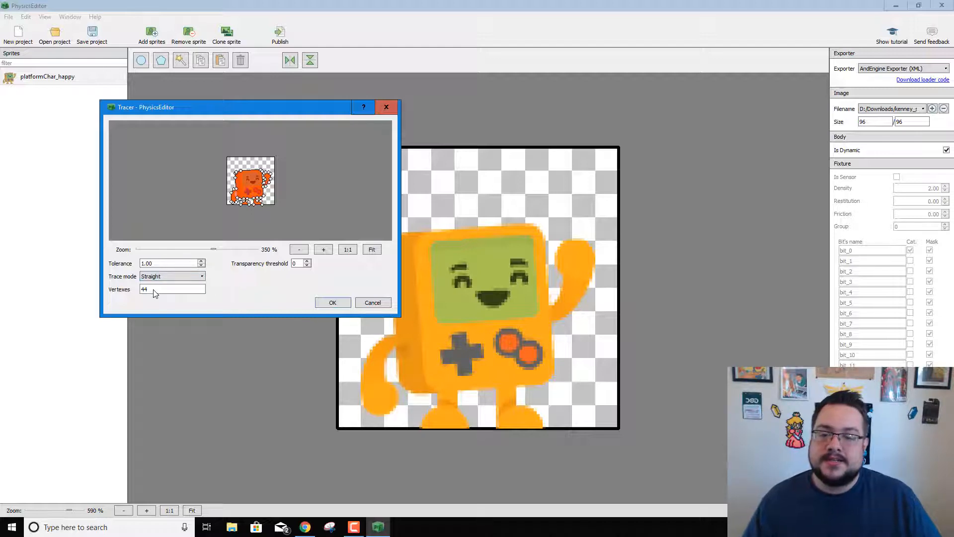
left_click(332, 304)
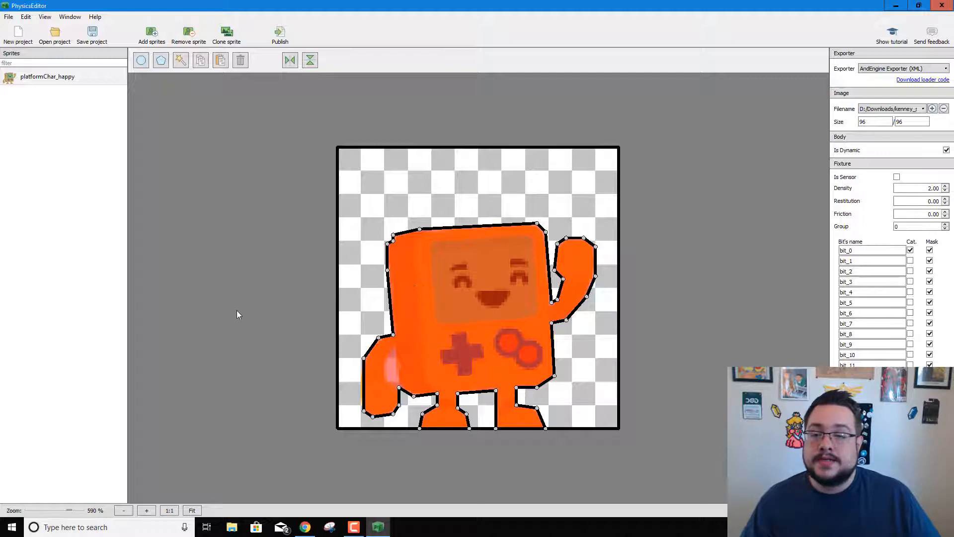
Examine the character's traced vertices up close in the shape tracer preview, and close the tracer without applying a new trace.
left_click(183, 68)
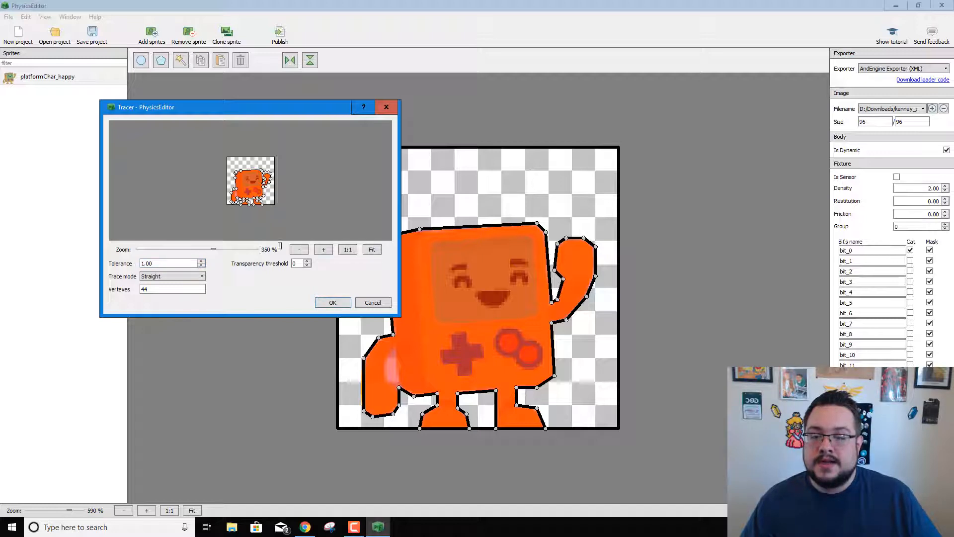
left_click(323, 249)
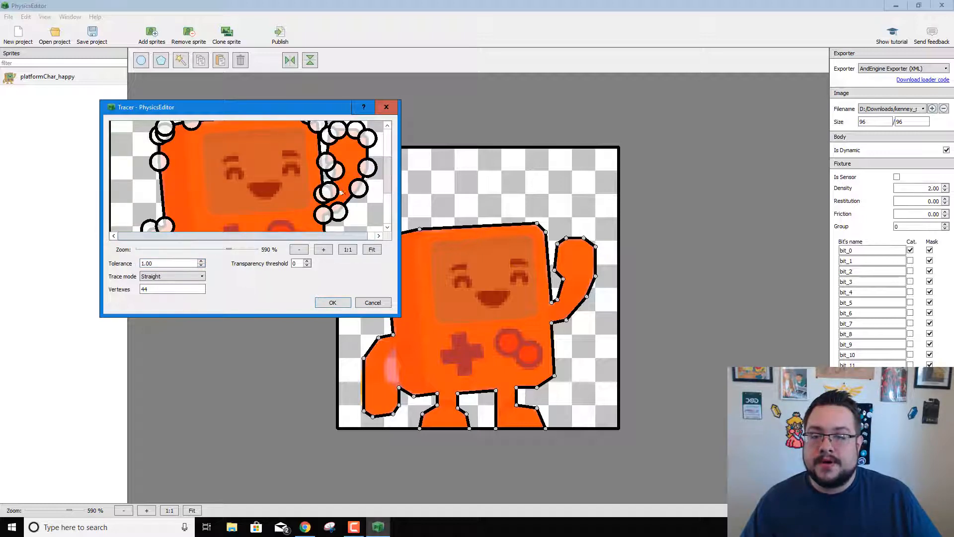
left_click(299, 249)
left_click(373, 303)
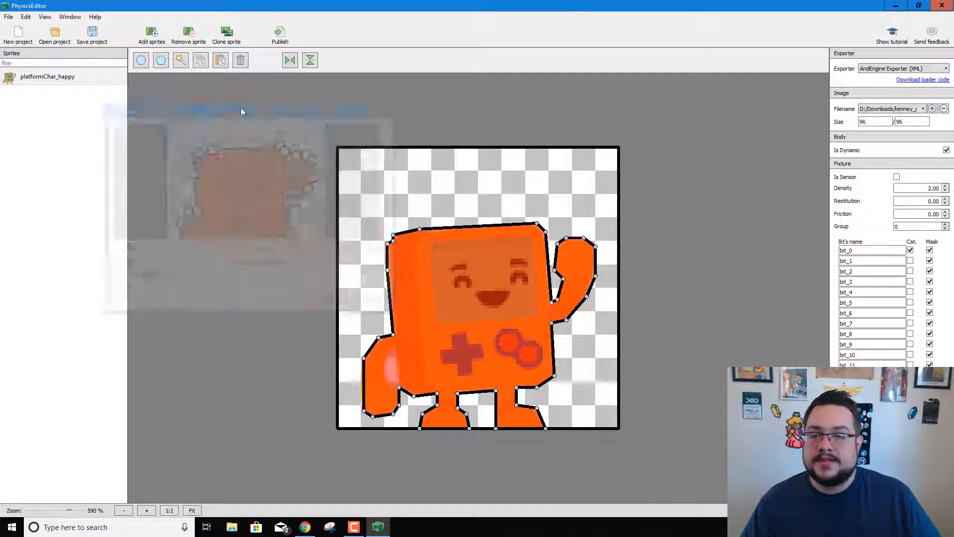
Add the triangle image from the Downloads folder on New Volume (E:) as a second sprite.
left_click(155, 44)
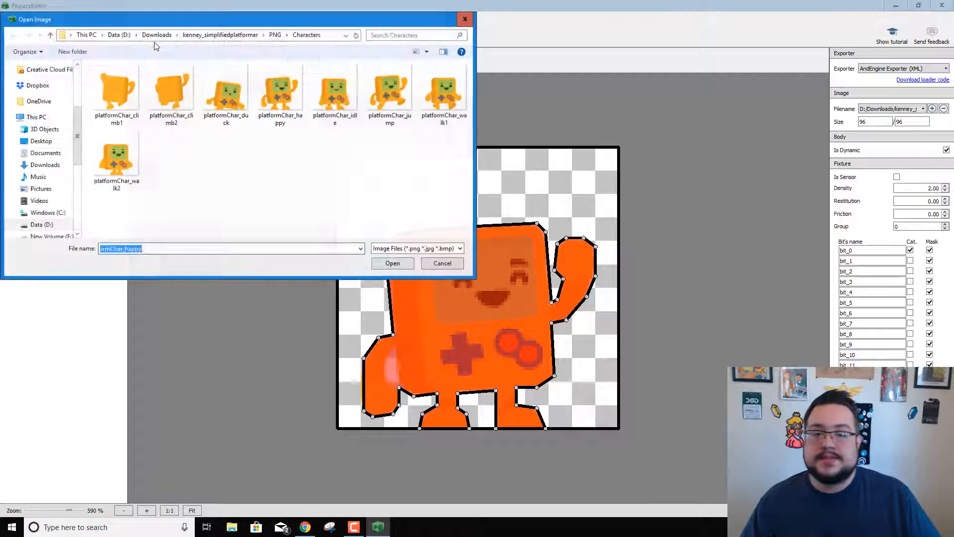
left_click(119, 36)
scroll(184, 129, "down", 3)
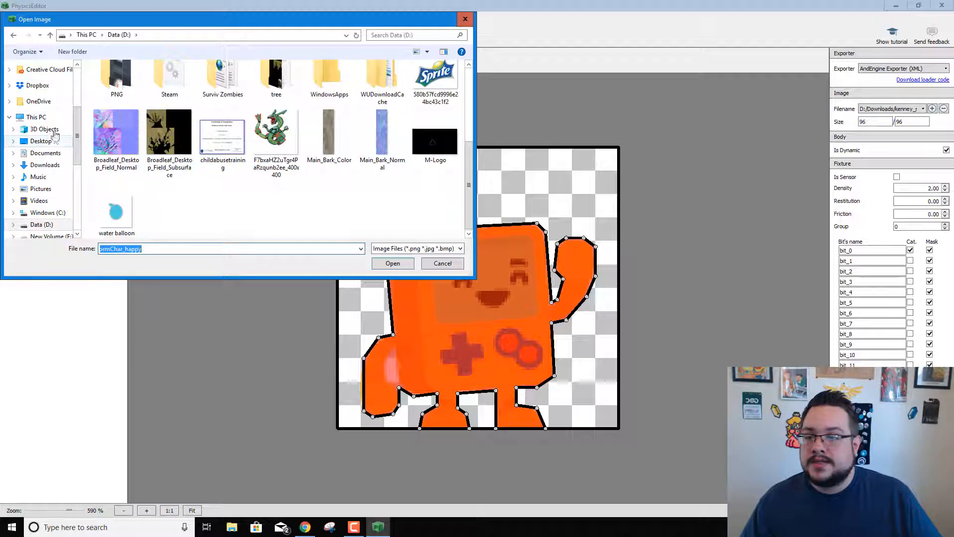
left_click(57, 237)
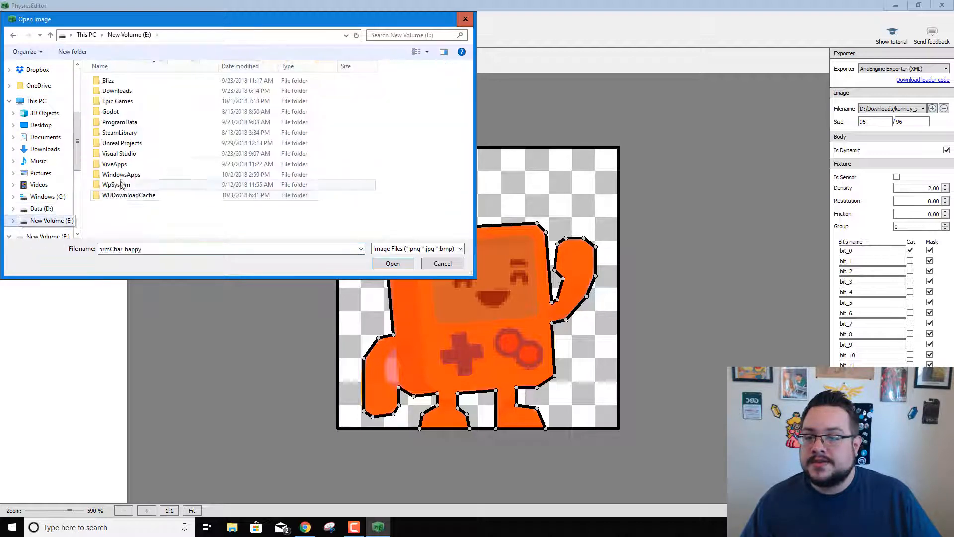
double_click(119, 90)
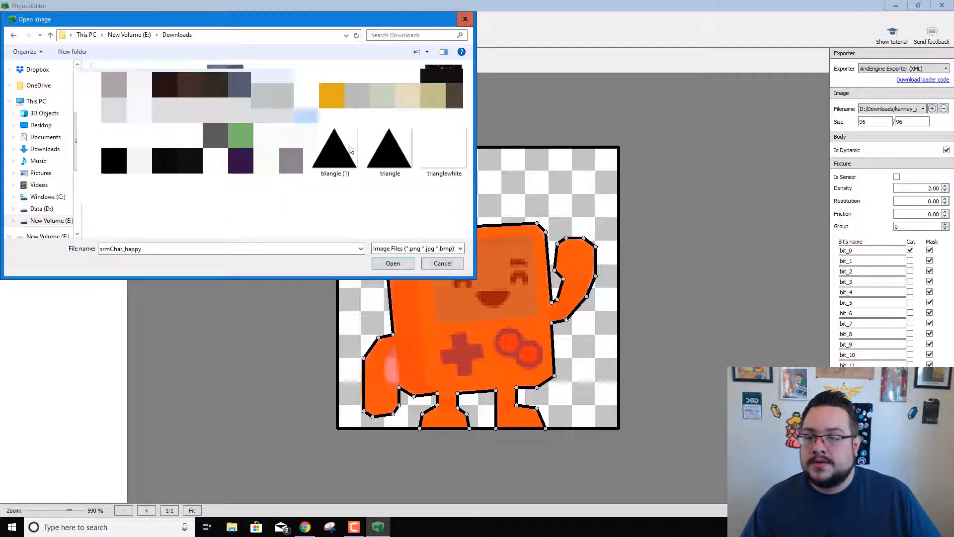
double_click(389, 149)
scroll(384, 181, "down", 5)
scroll(384, 181, "up", 4)
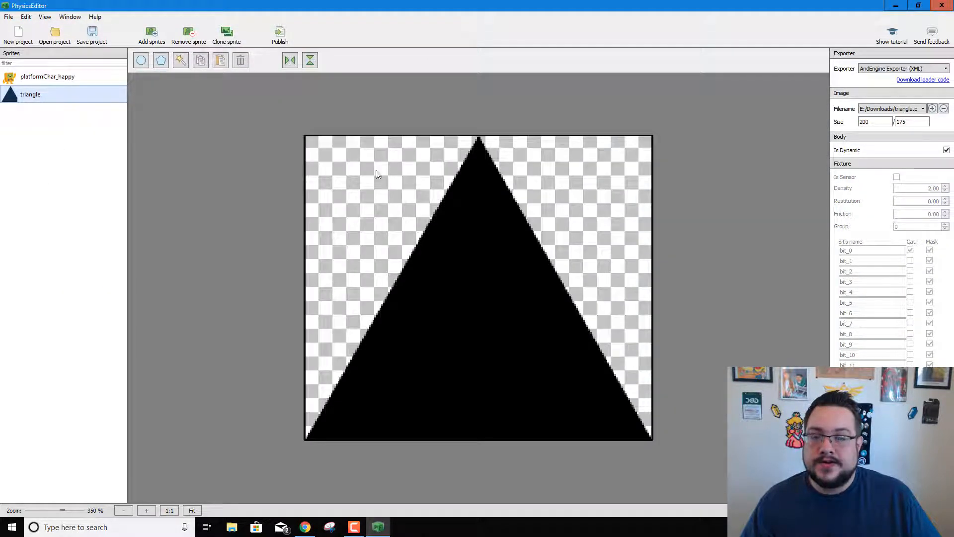
Trace the triangle sprite automatically in Straight mode with a tolerance of 1.00, and inspect the outline along its sloping sides.
left_click(180, 61)
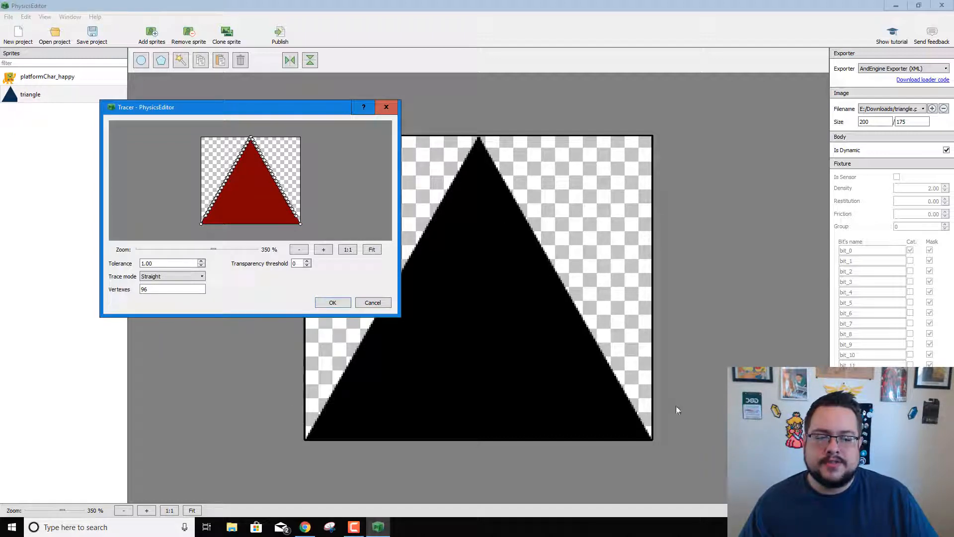
left_click(328, 304)
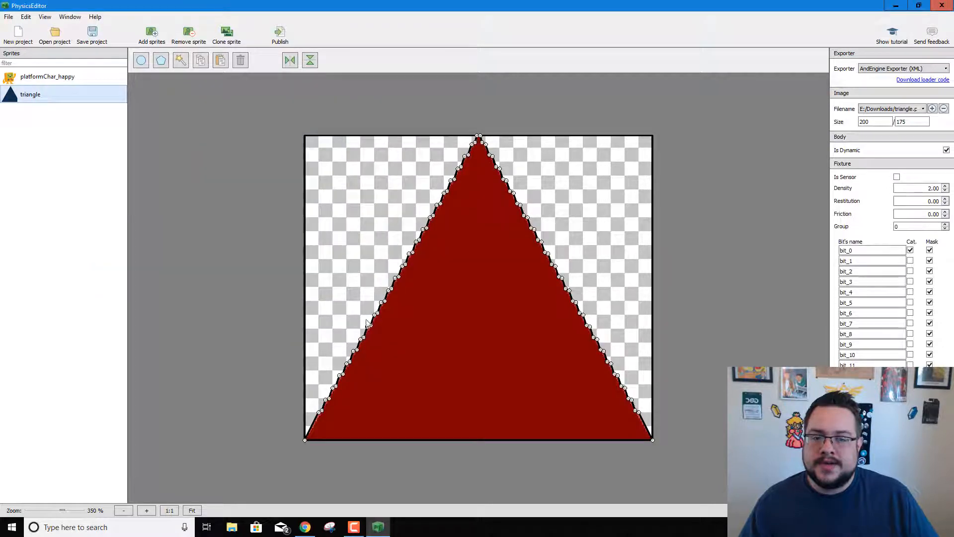
scroll(396, 325, "up", 3)
scroll(396, 326, "up", 3)
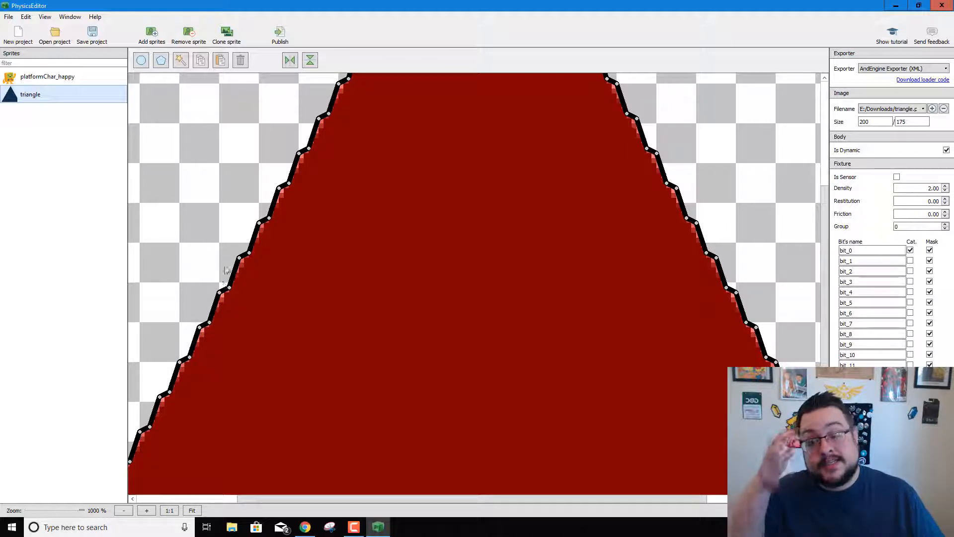
scroll(300, 298, "down", 8)
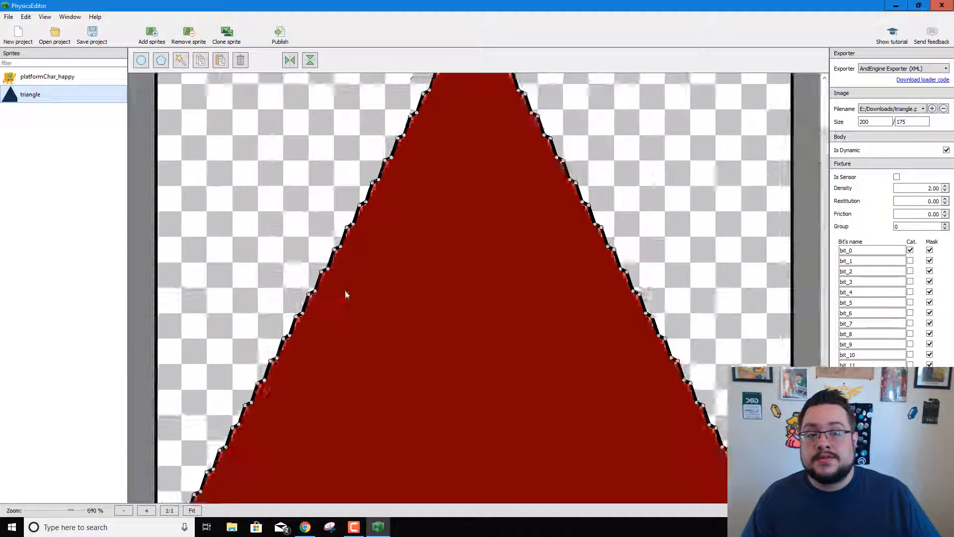
scroll(338, 281, "up", 3)
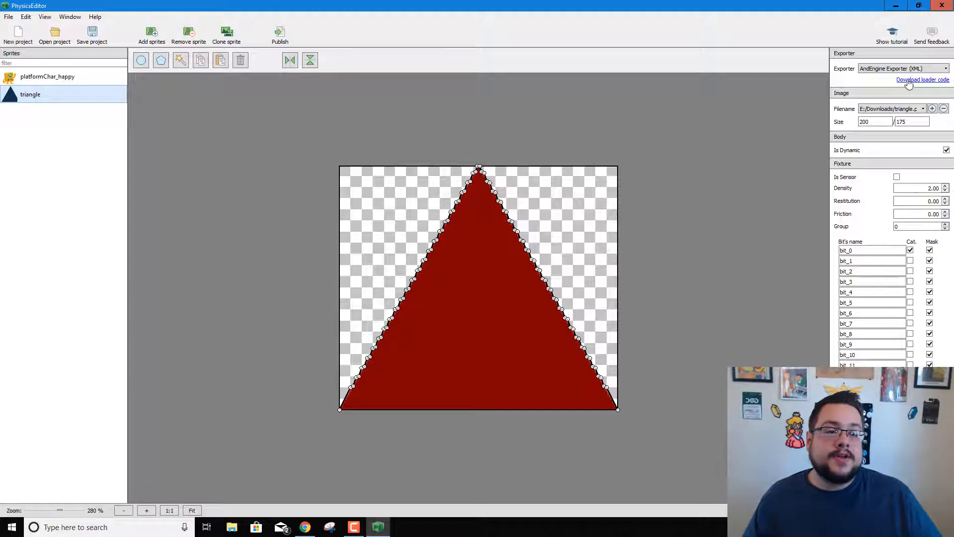
Check which file types the AndEngine Exporter (XML) offers for publishing, and cancel without saving a file.
left_click(7, 17)
left_click(74, 115)
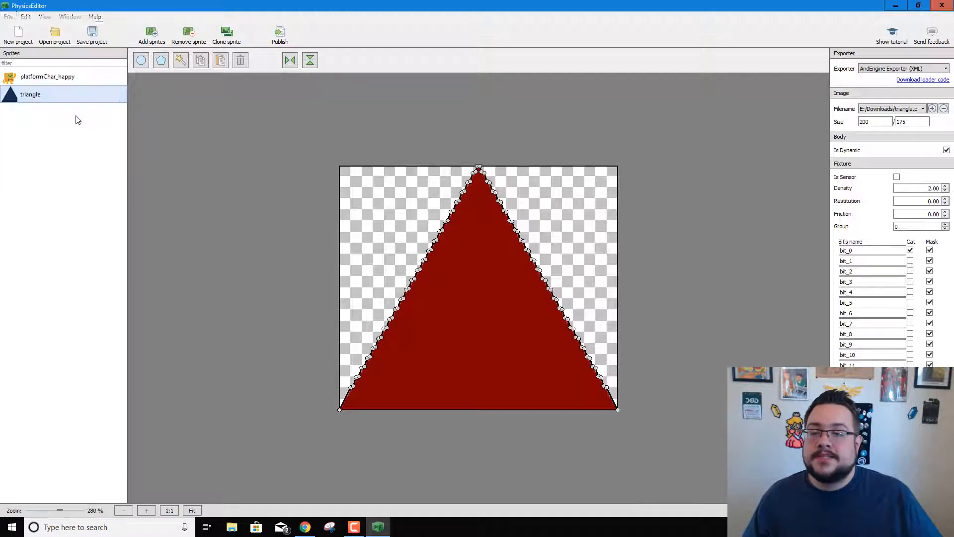
left_click(214, 241)
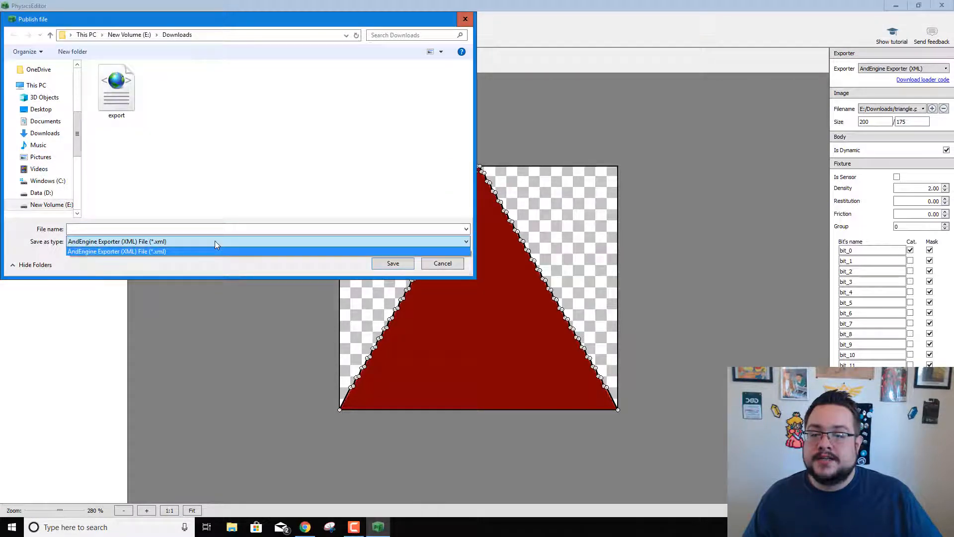
left_click(215, 241)
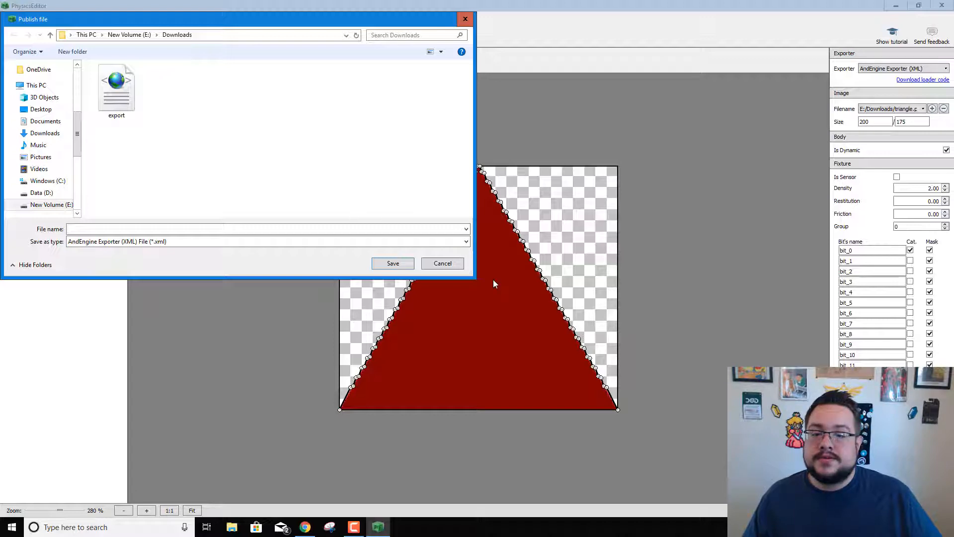
left_click(451, 266)
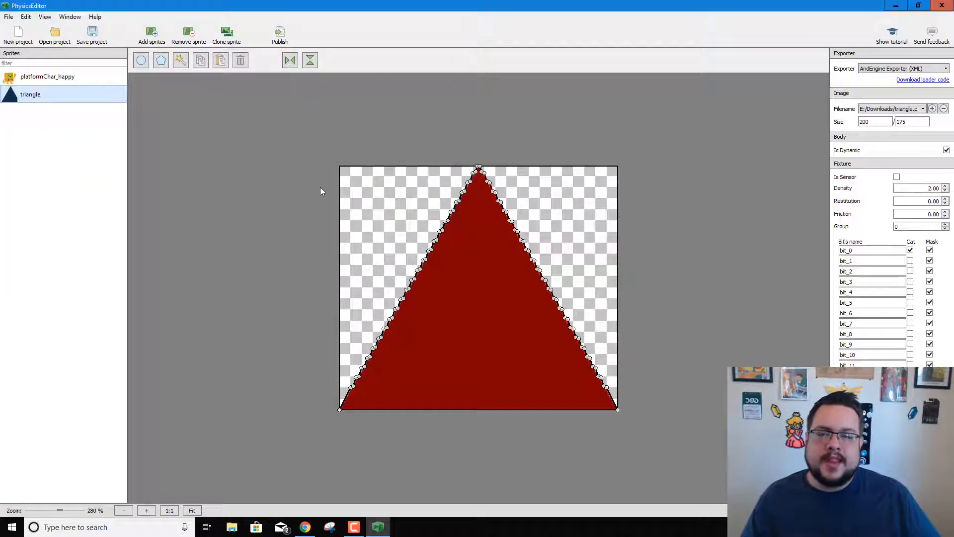